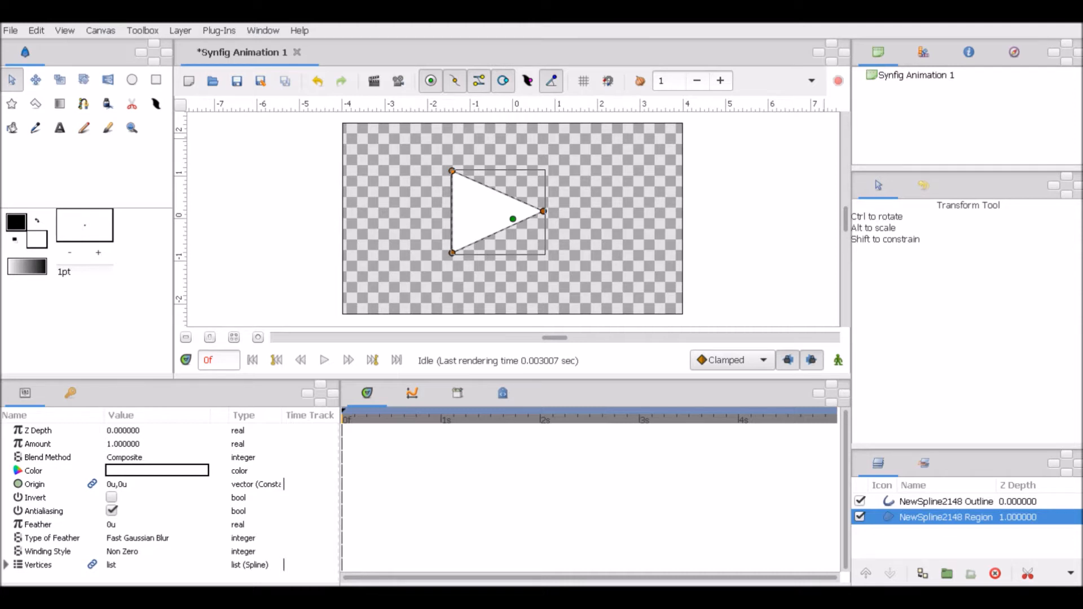
Step: Group the triangle's outline and region layers and expand the new group
left_click(946, 501, "ctrl")
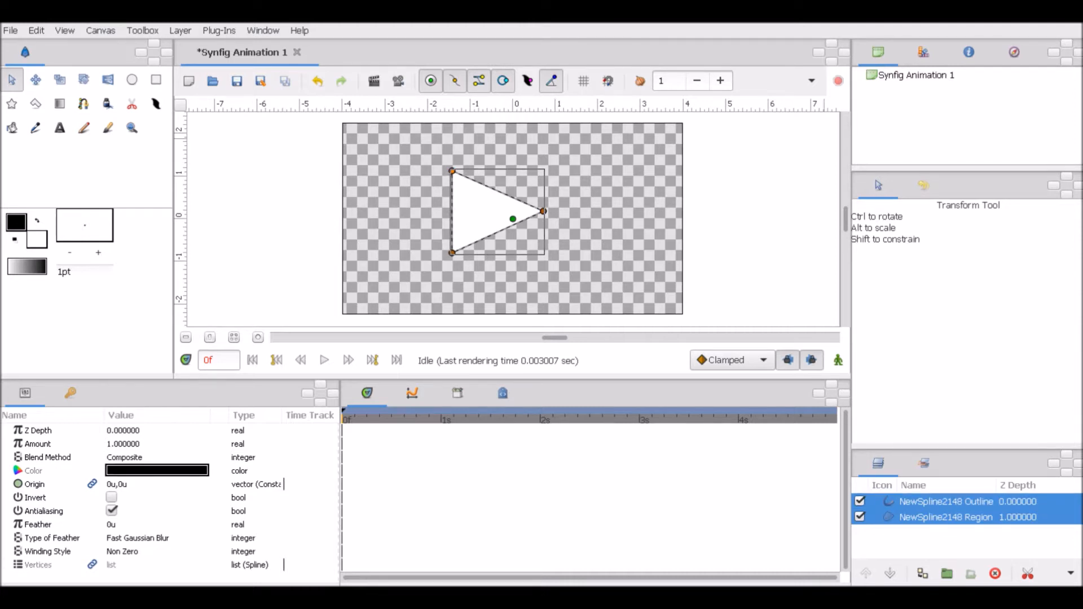
left_click(947, 574)
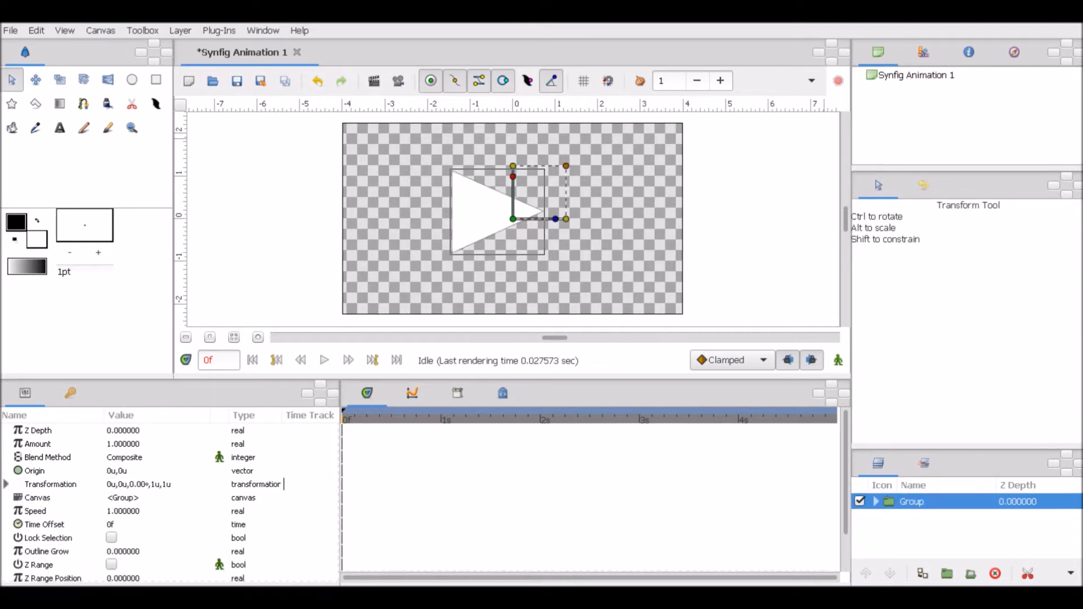
left_click(877, 502)
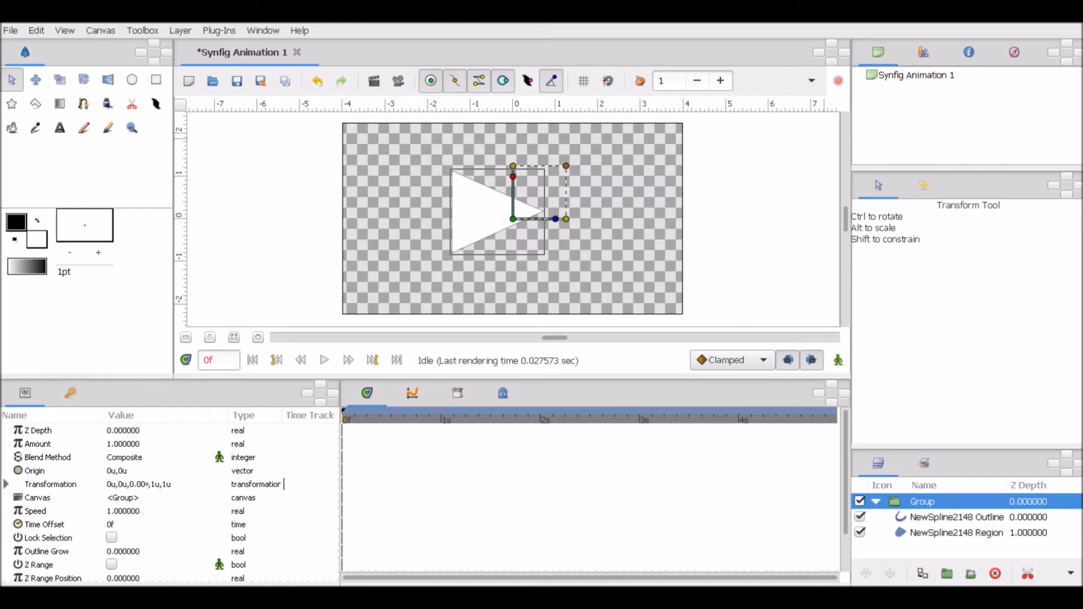
Step: Add a Noise Gradient layer above the outline inside the group and set its blend method to Onto
left_click(957, 518)
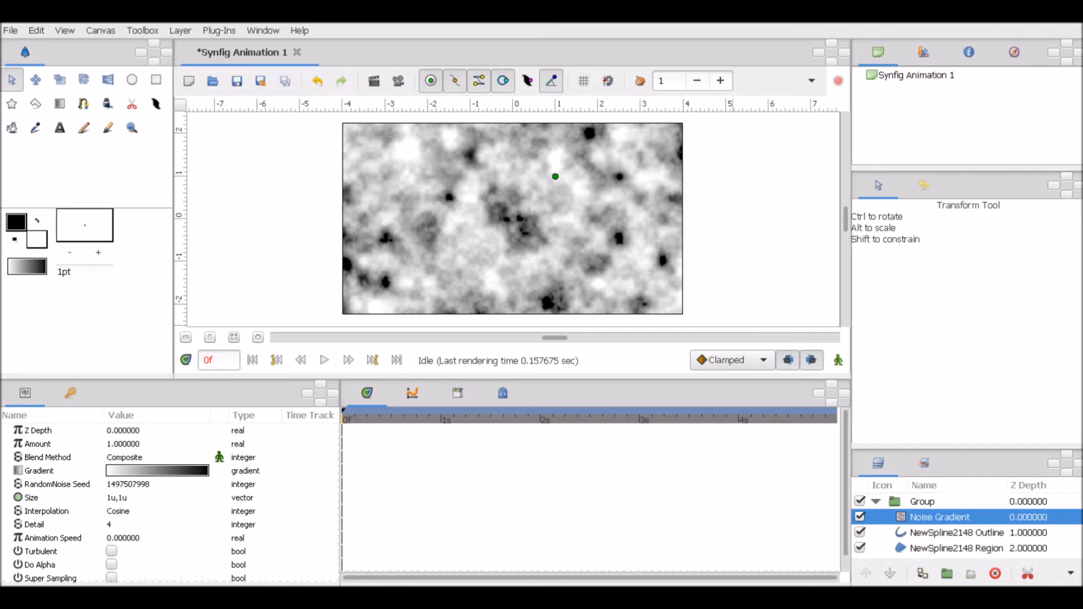
left_click(125, 458)
left_click(125, 458)
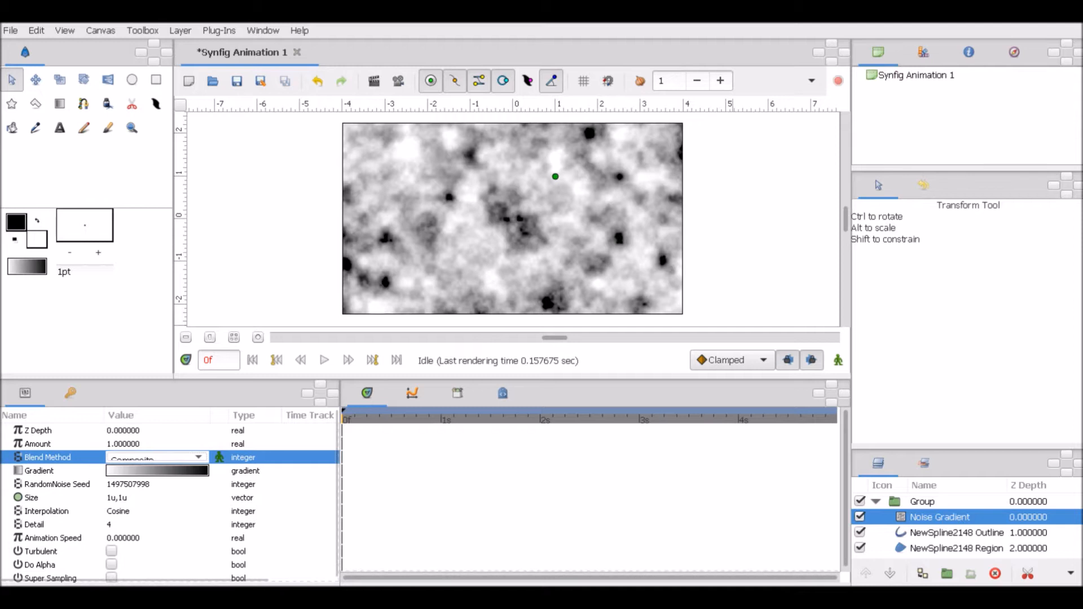
left_click(125, 457)
left_click(132, 486)
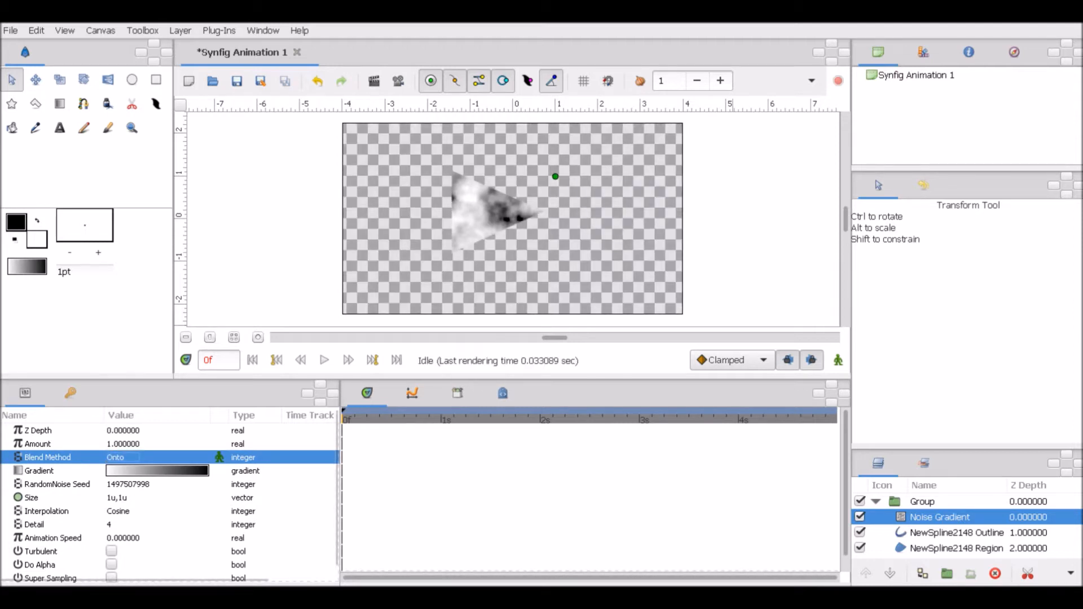
left_click(875, 502)
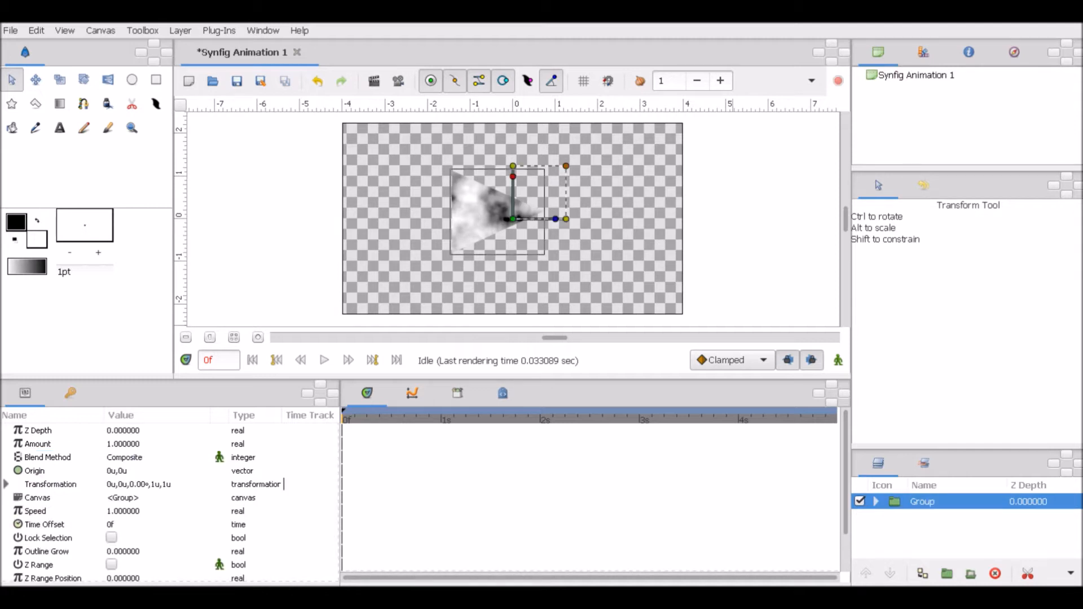
left_click(711, 321)
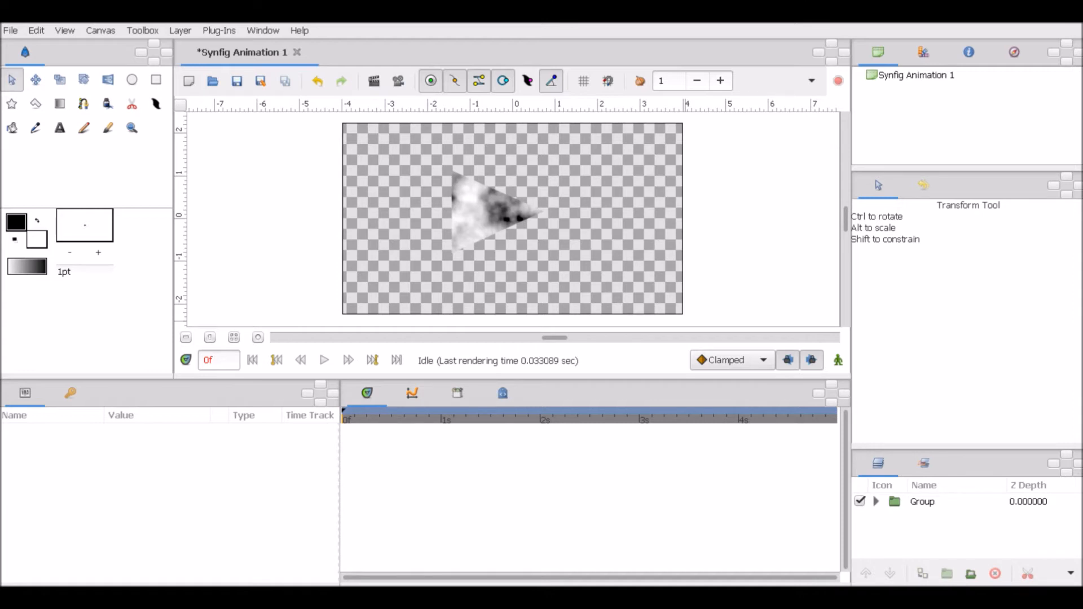
Step: Draw a closed spline triangle that points toward the first triangle and overlaps its tip, with both region and outline layers
left_click(895, 502)
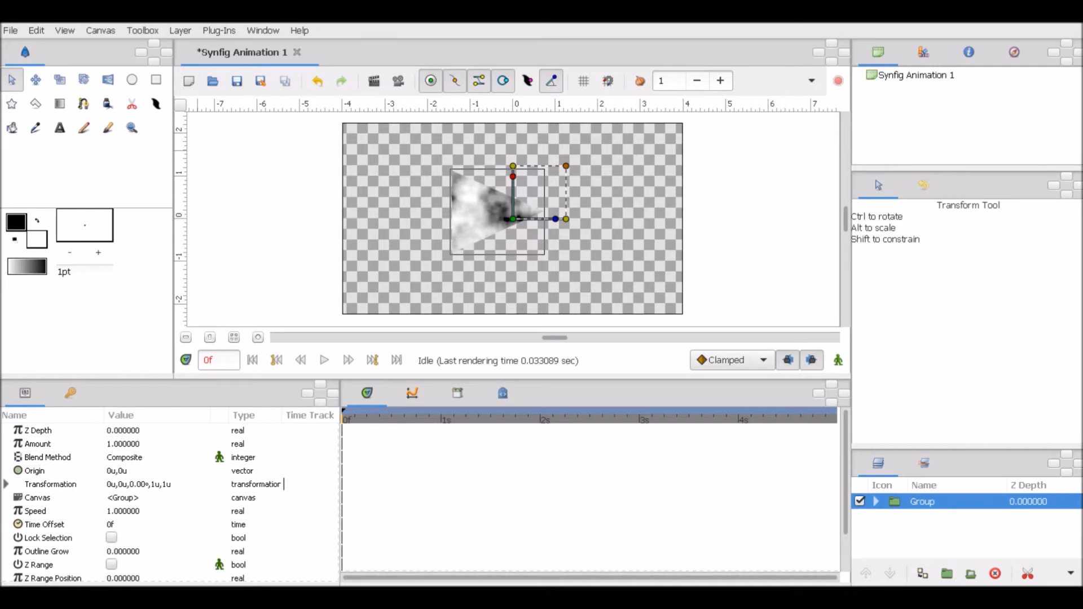
left_click(83, 103)
left_click_drag(493, 212, 580, 179)
left_click(579, 253)
left_click(493, 213)
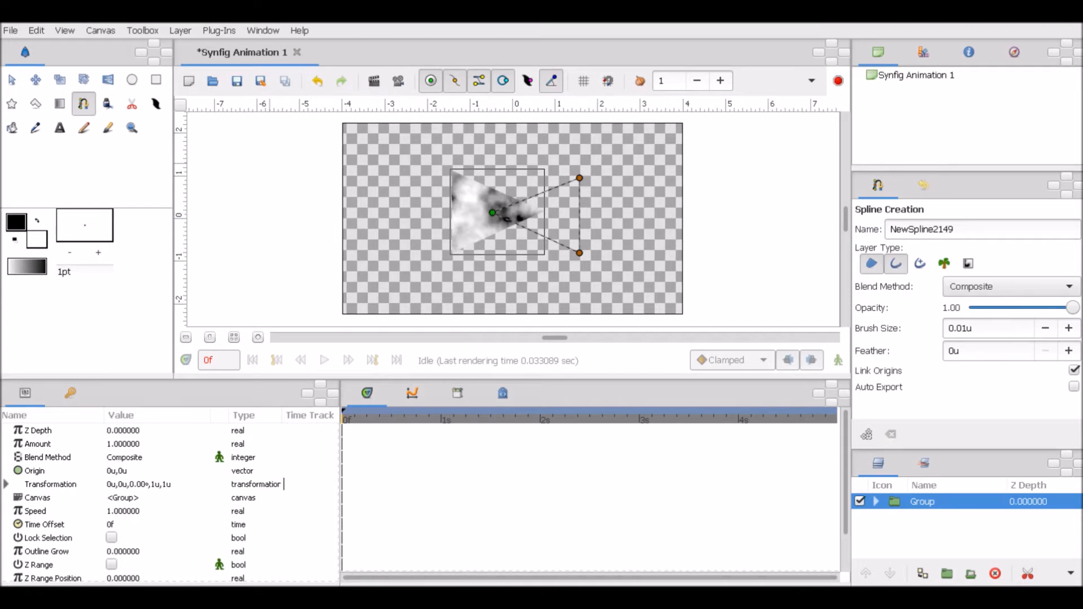
left_click(11, 79)
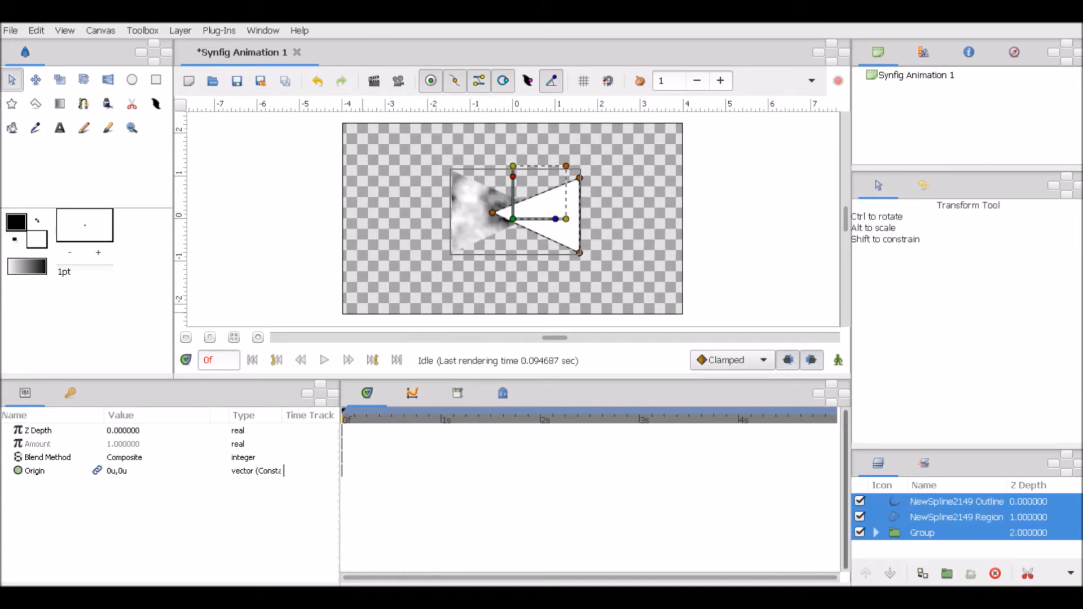
Step: Raise the Group layer above the second triangle's outline and region layers
left_click(894, 532)
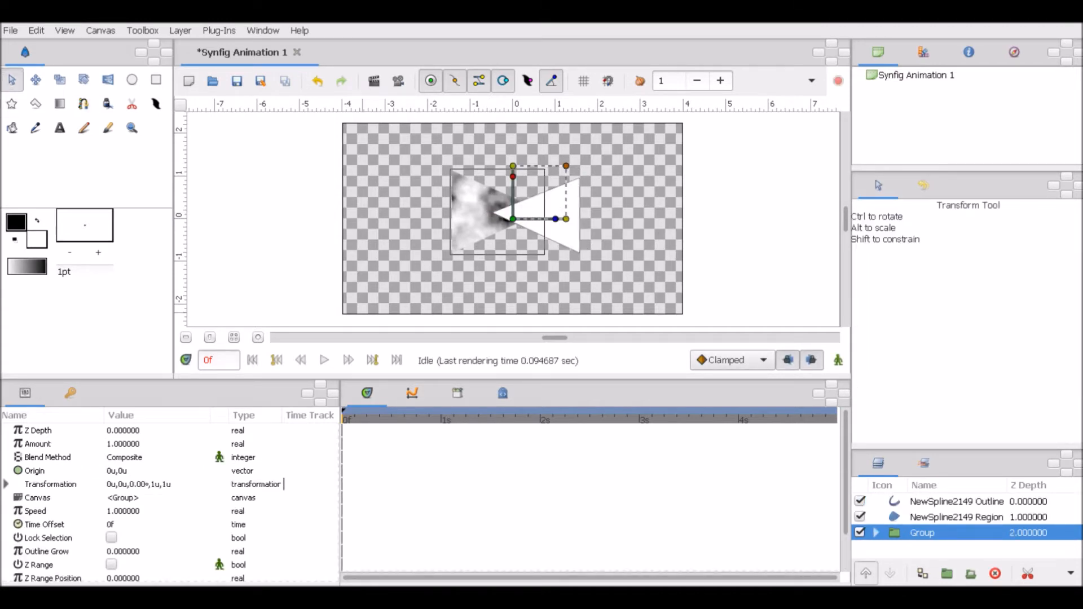
left_click(866, 573)
left_click(866, 574)
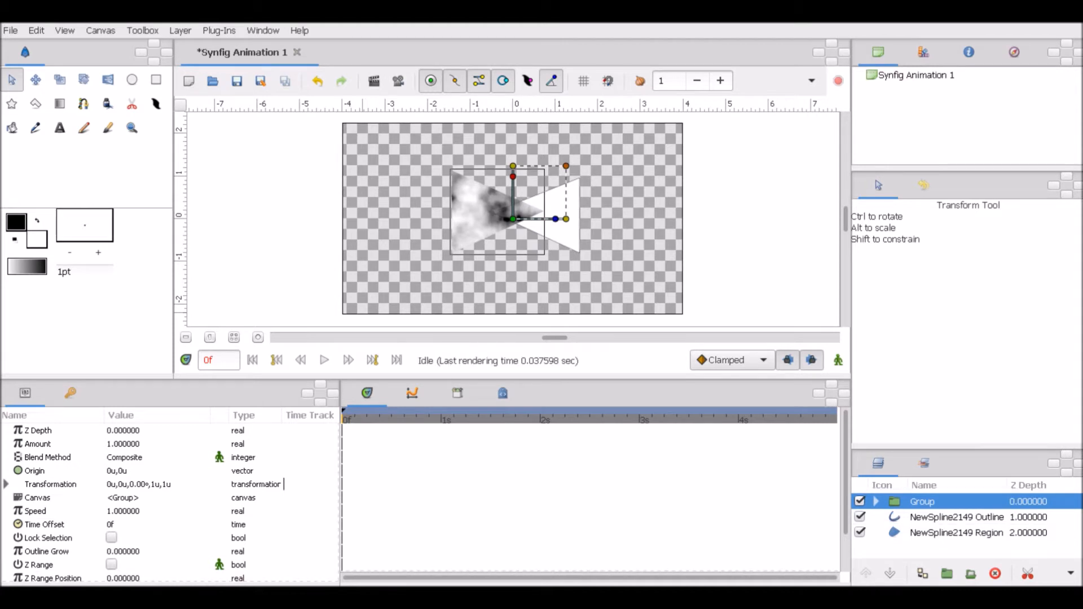
left_click(667, 276)
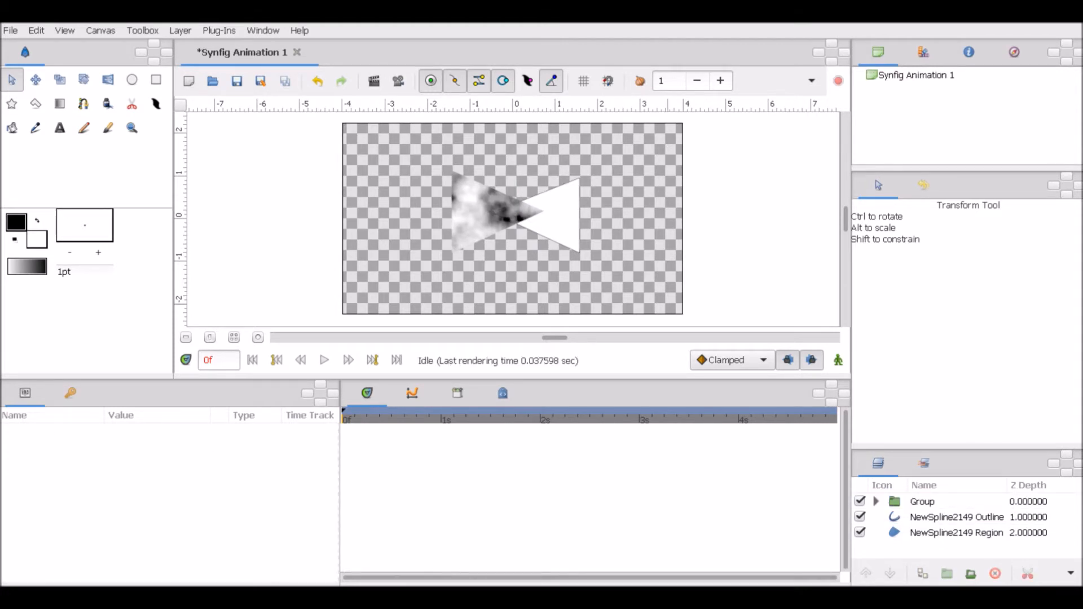
Step: Move the Noise Gradient layer out of the group and place it directly beneath the group, above the second triangle's outline
left_click(876, 502)
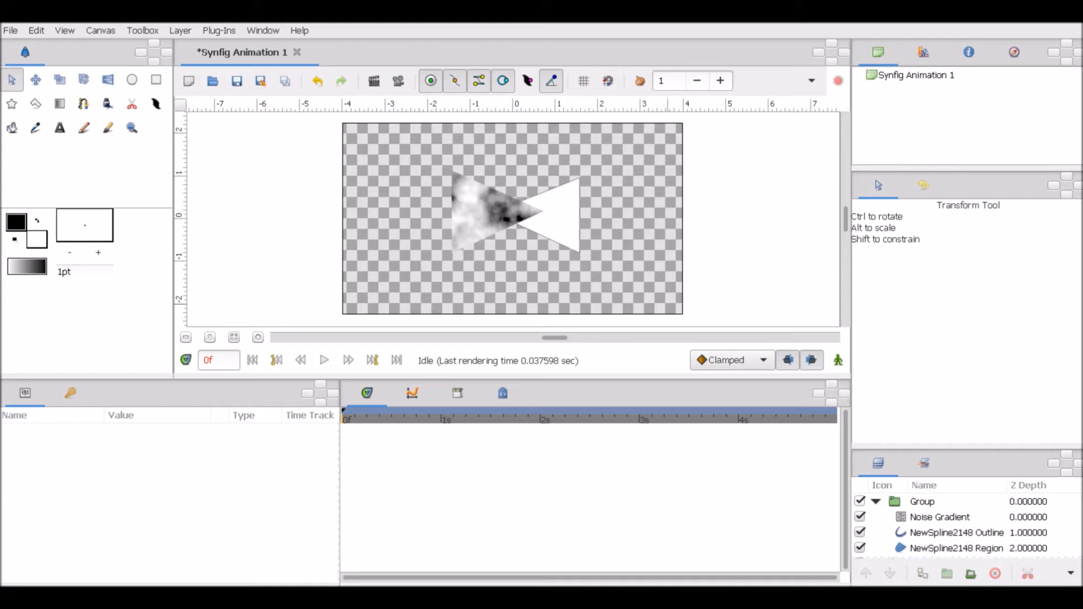
left_click(940, 517)
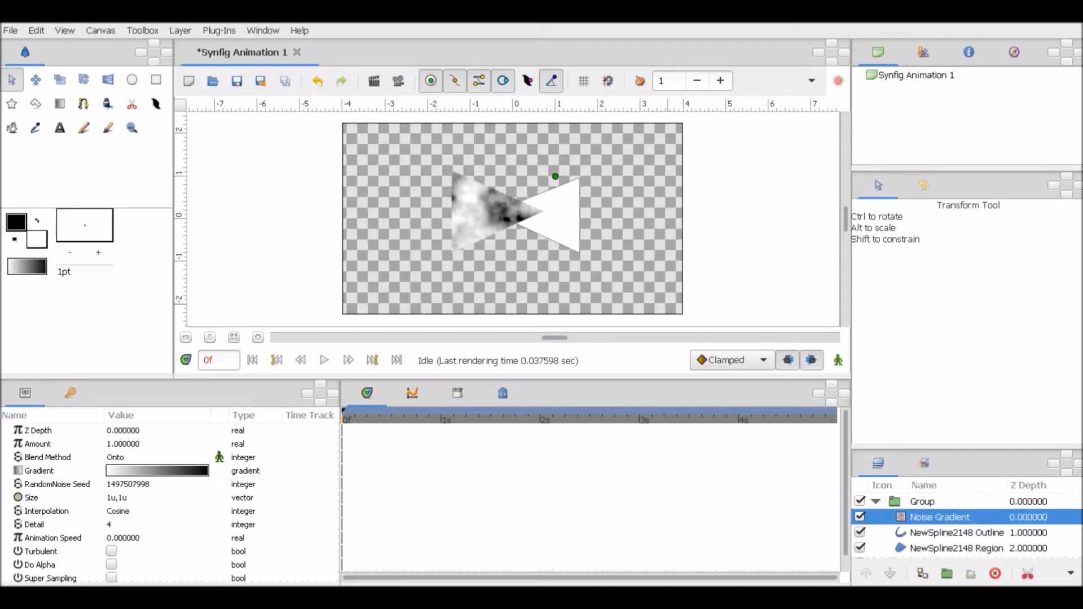
left_click_drag(940, 517, 939, 496)
left_click(924, 517)
left_click(876, 518)
left_click(941, 502)
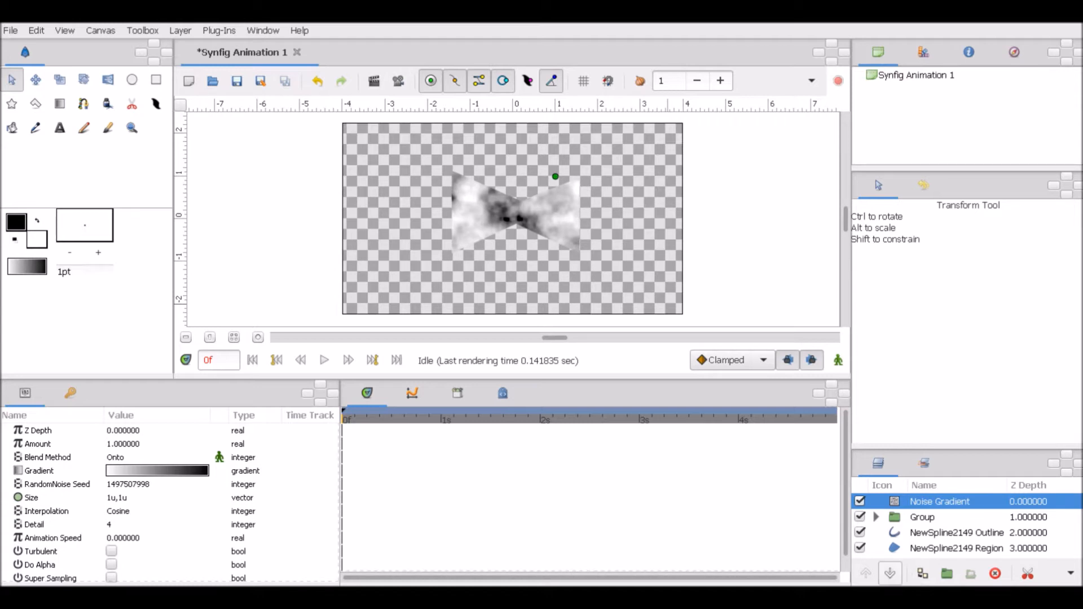
left_click(891, 573)
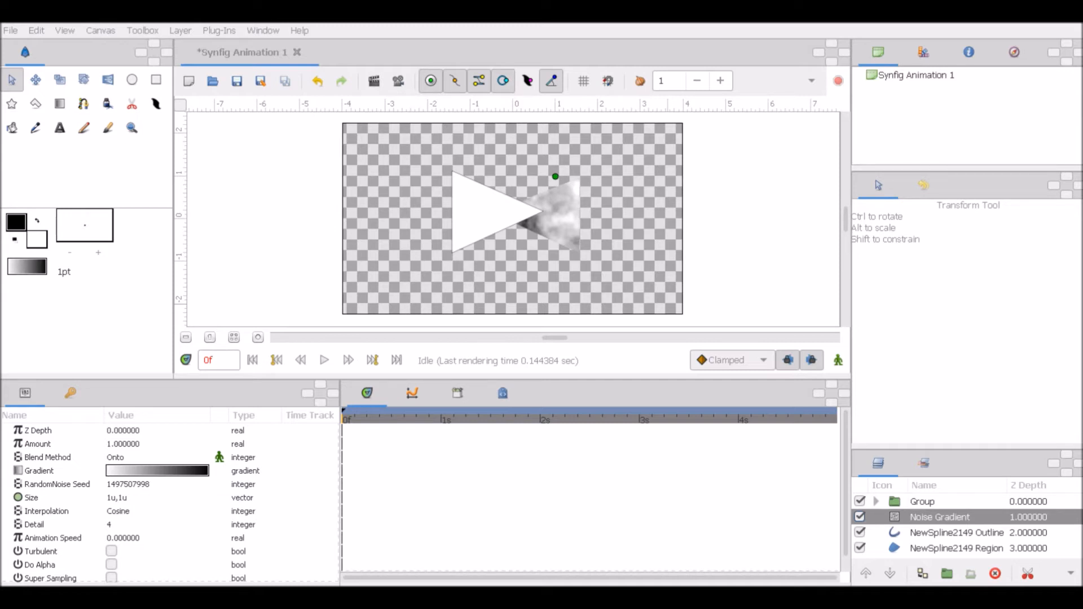
Step: Try the Composite blend method on the Noise Gradient layer and set it back to Onto
left_click(157, 458)
left_click(156, 458)
left_click(147, 429)
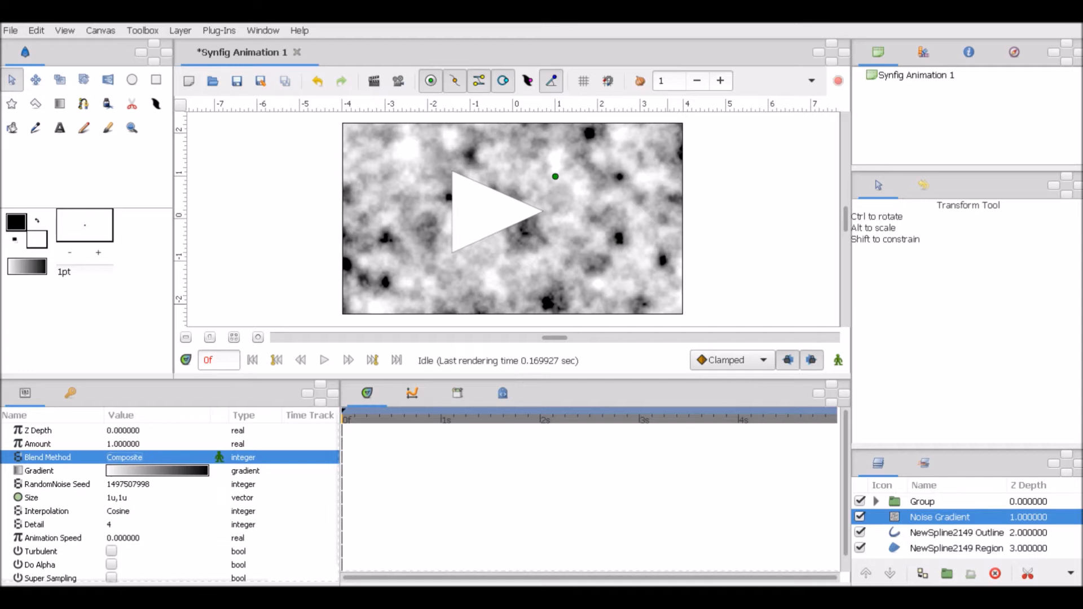
left_click(147, 457)
left_click(146, 486)
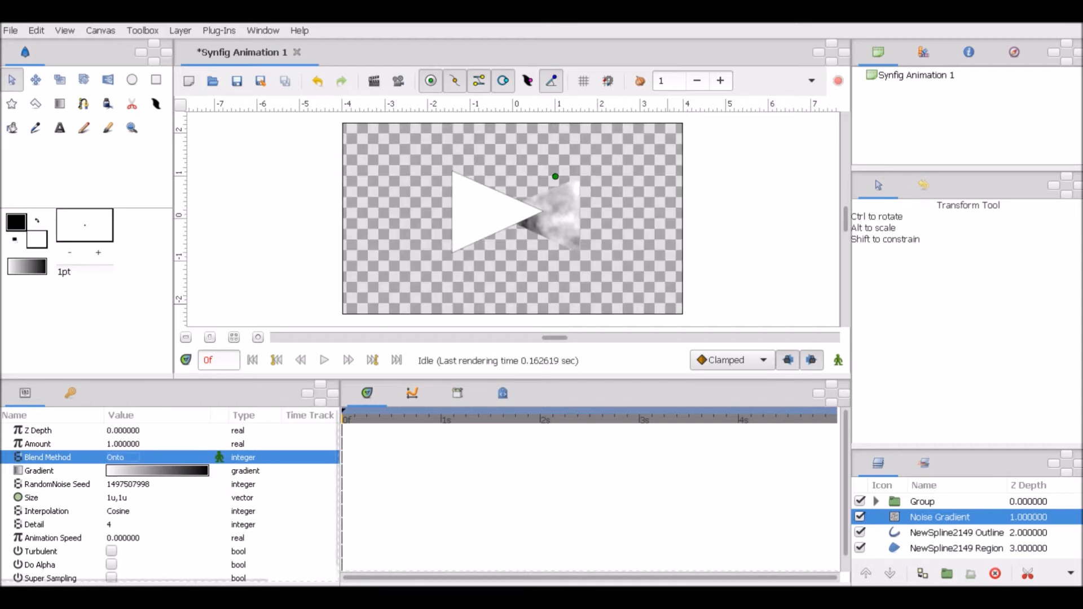
scroll(169, 502, "down", 1)
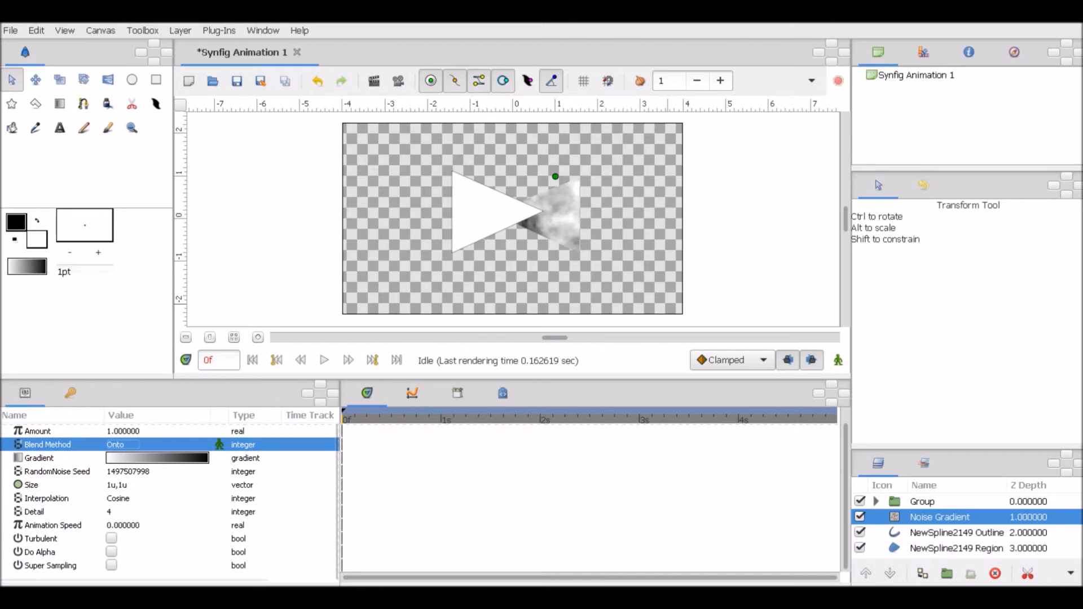
Step: Draw a rectangle spanning the whole canvas just above the second triangle's region layer, and undo it
left_click(957, 549)
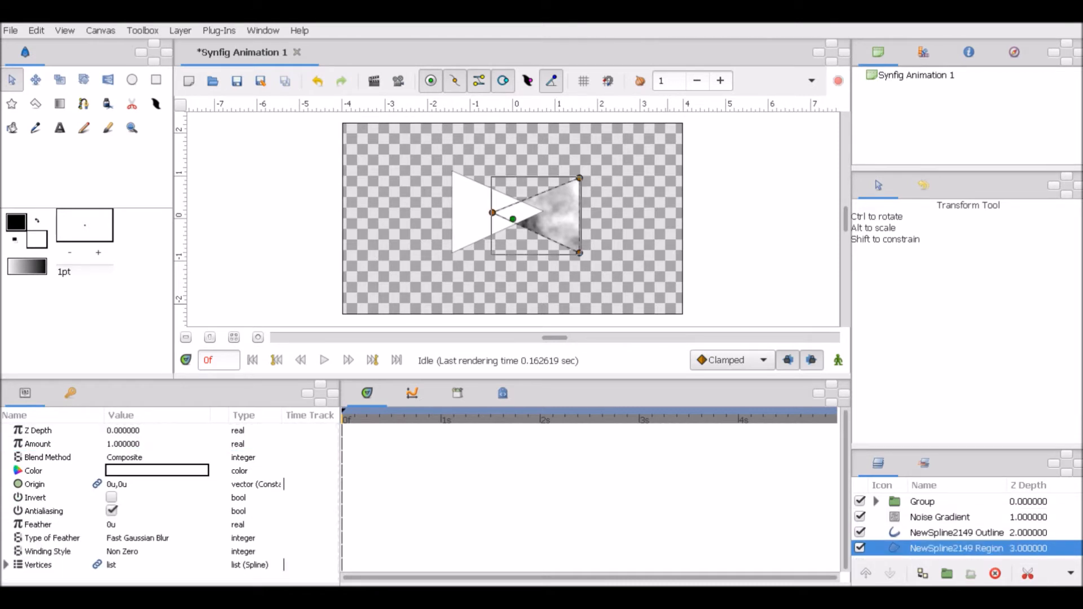
left_click(155, 79)
left_click_drag(333, 118, 687, 317)
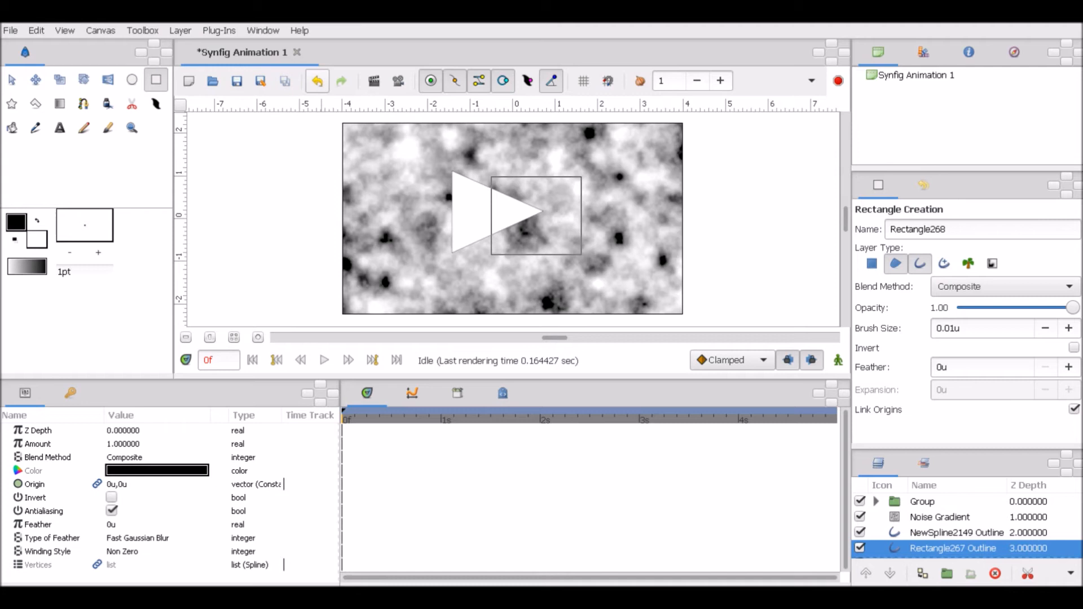
left_click(317, 81)
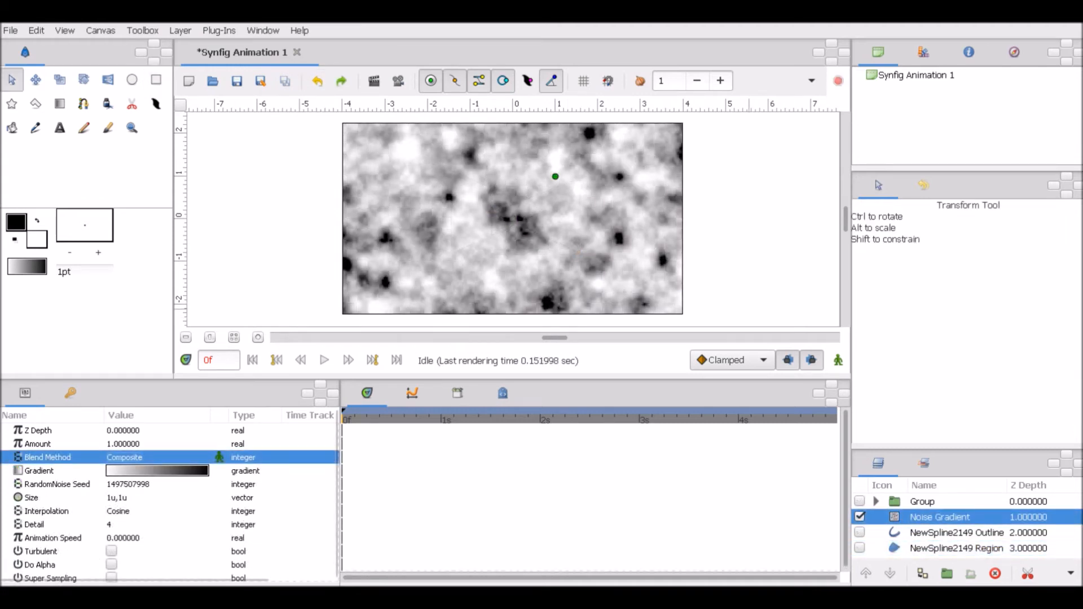
Step: Recolour the Noise Gradient layer with a white-to-blue gradient and set its horizontal size to 3u
left_click(156, 471)
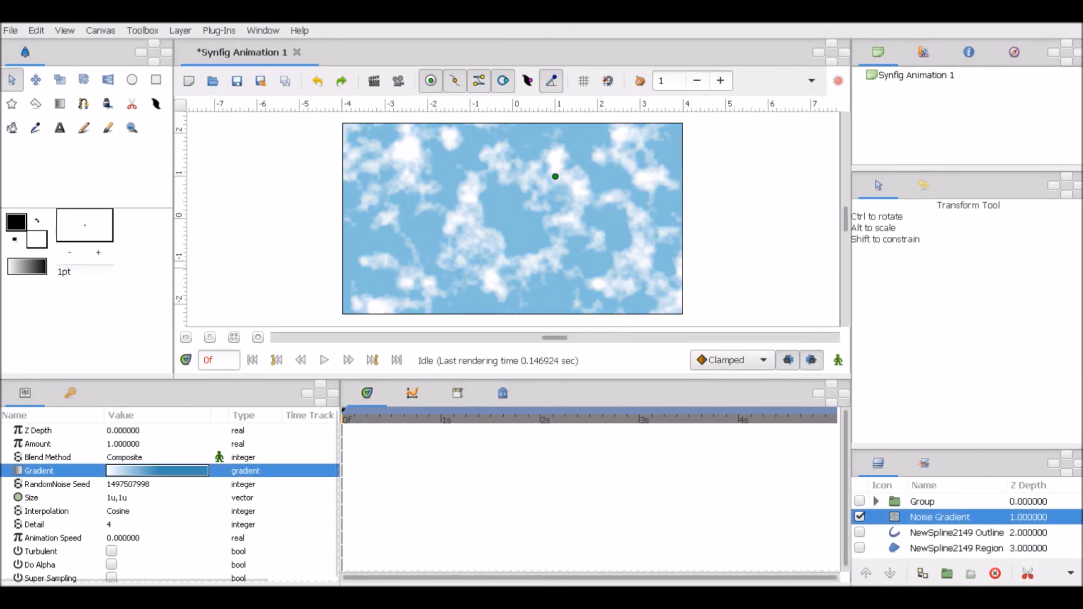
left_click(32, 498)
left_click(126, 499)
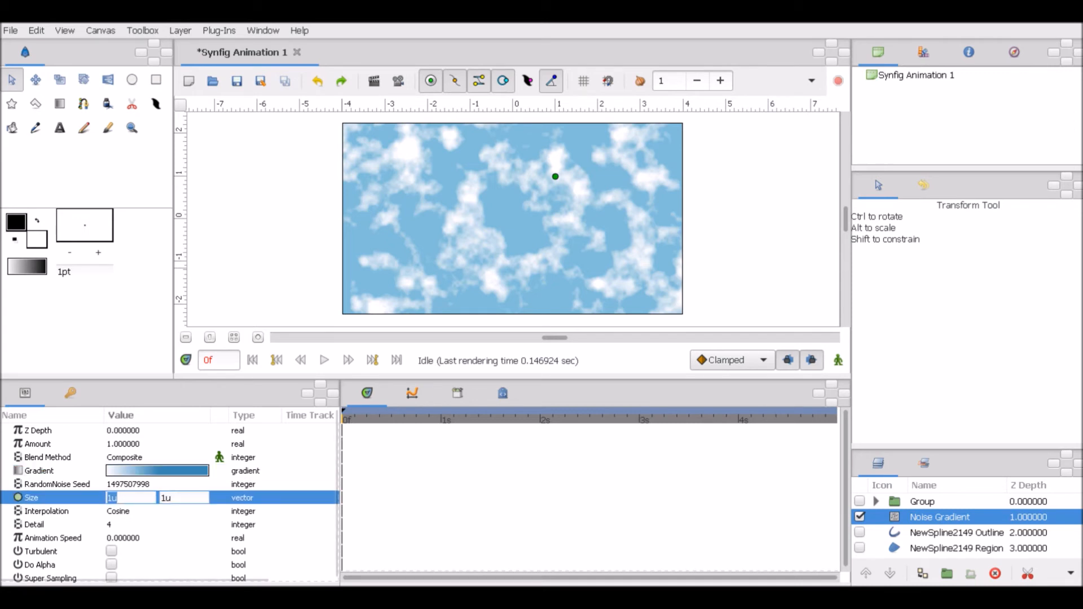
type("3")
key("Return")
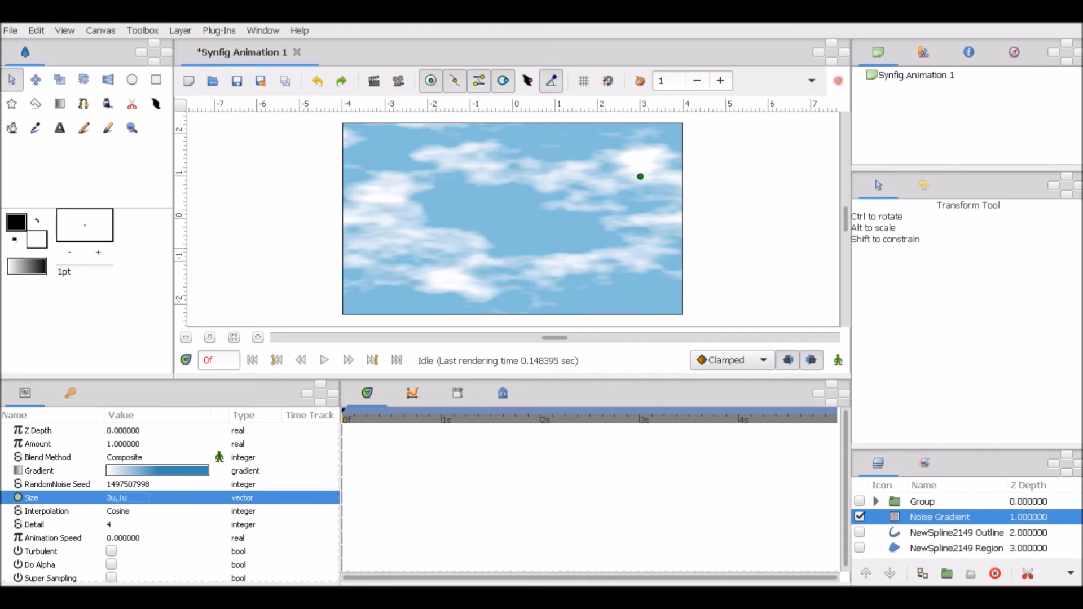